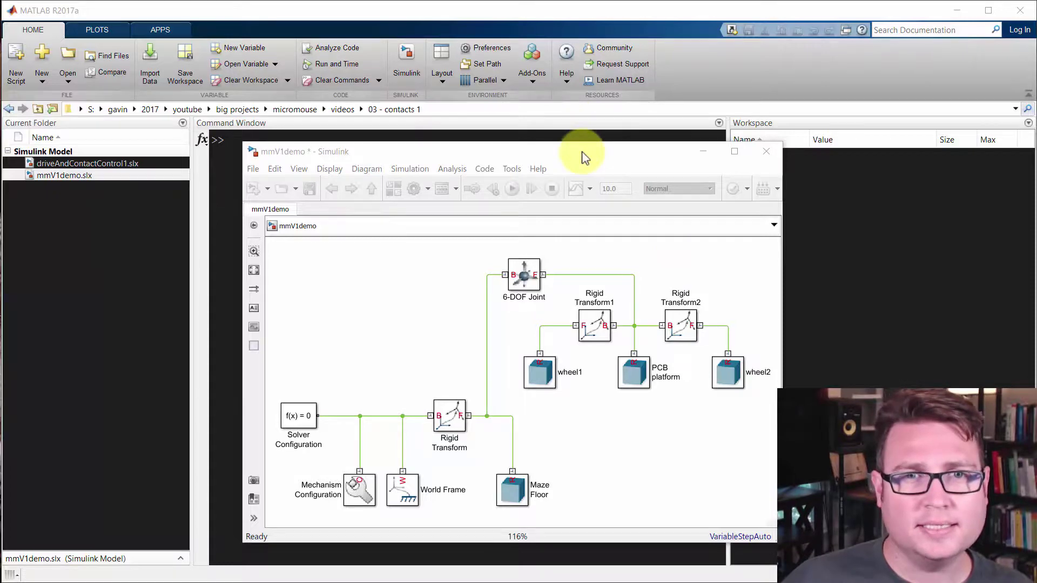
- Nudge the mmV1demo Simulink window aside and bring Edge's Micromouse Wikipedia article over MATLAB
left_click_drag(583, 152, 599, 154)
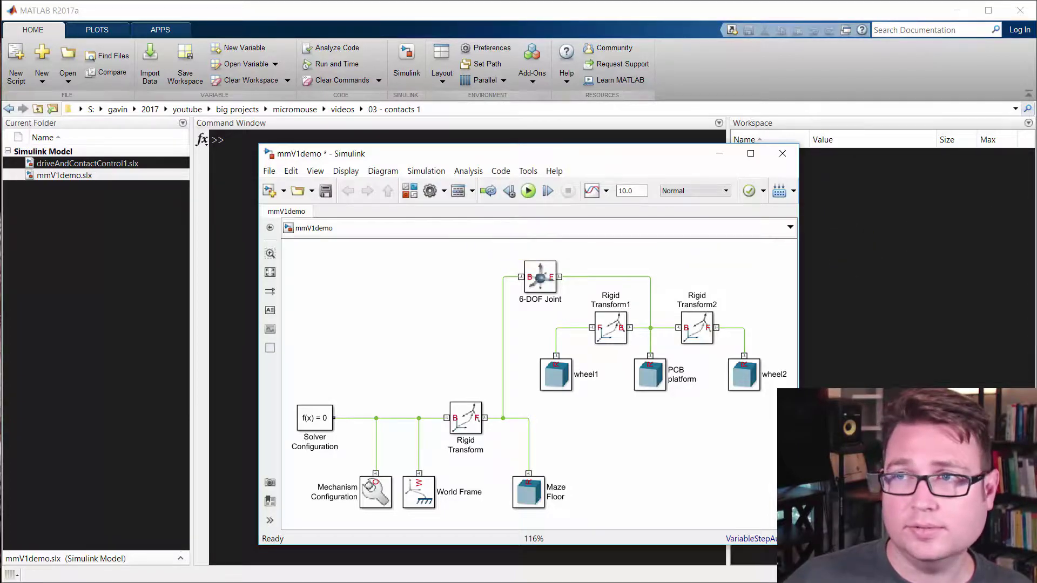
left_click_drag(1036, 46, 332, 47)
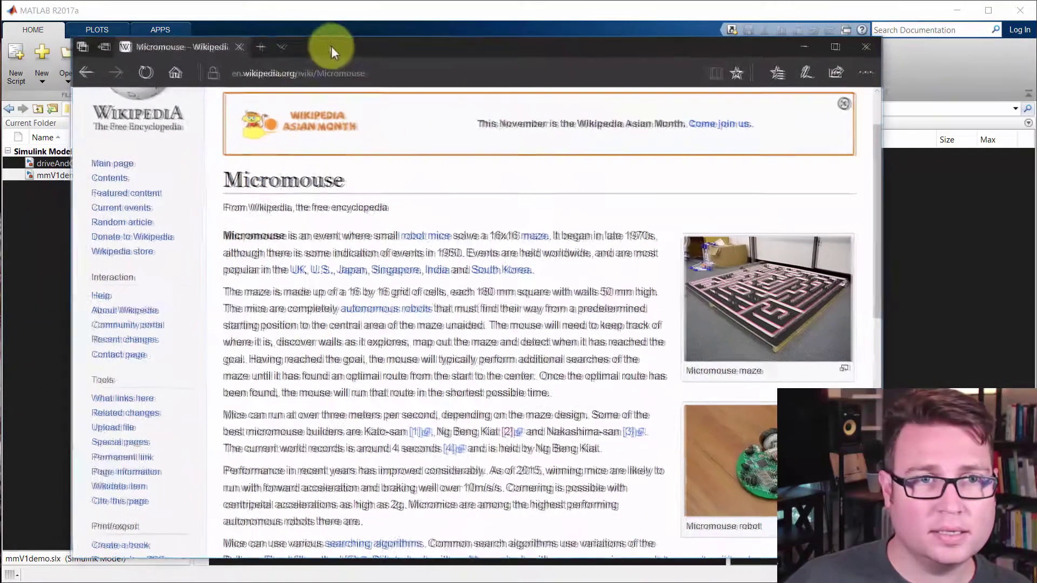
- Search Bing in a new tab for 'simscape multibody contact library' and open the Contact Forces Library result
left_click(262, 49)
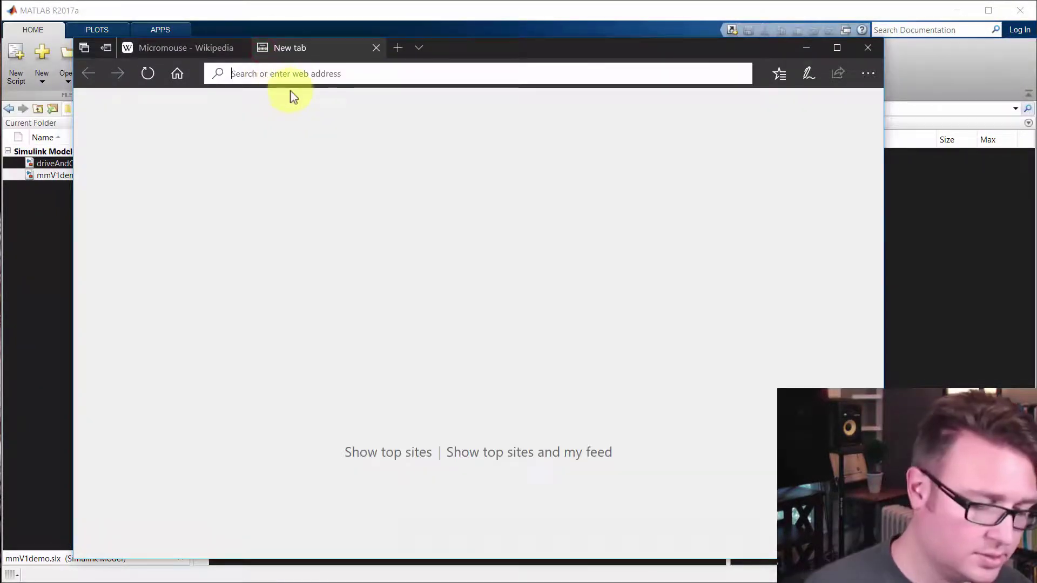
type("simscape ")
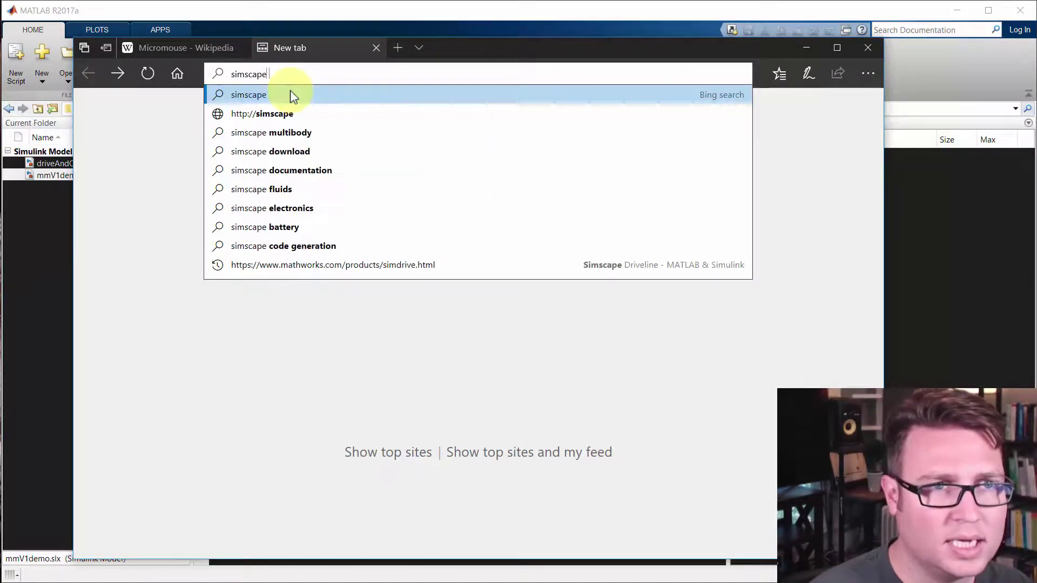
type("multibody")
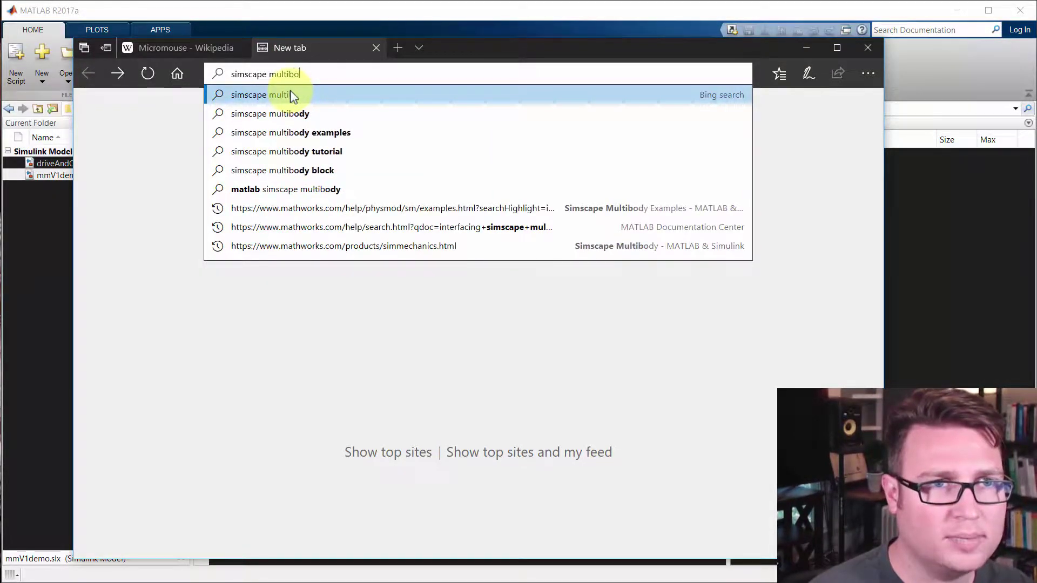
key("BackSpace")
type("oy")
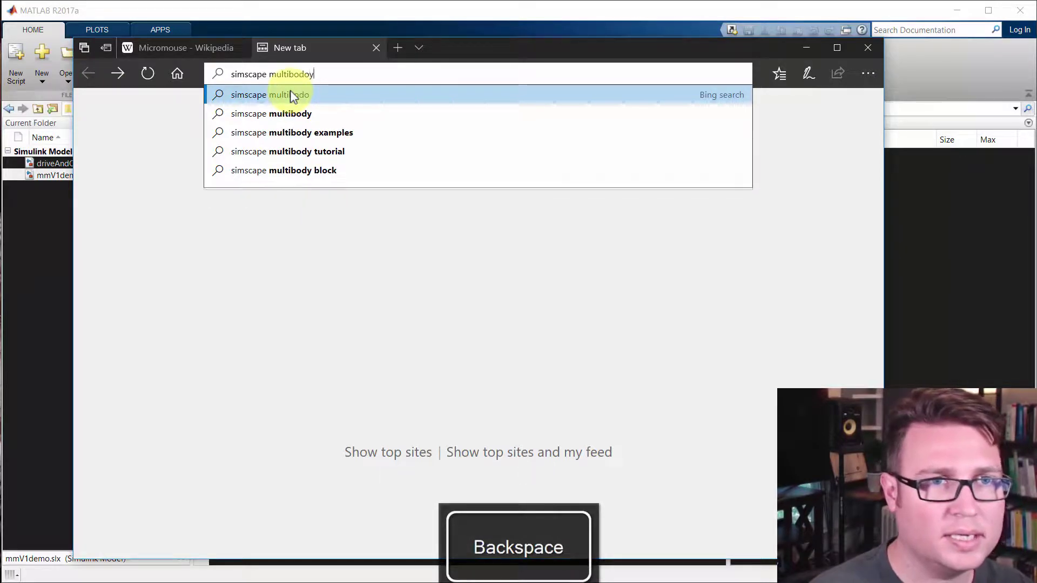
type(" contact ")
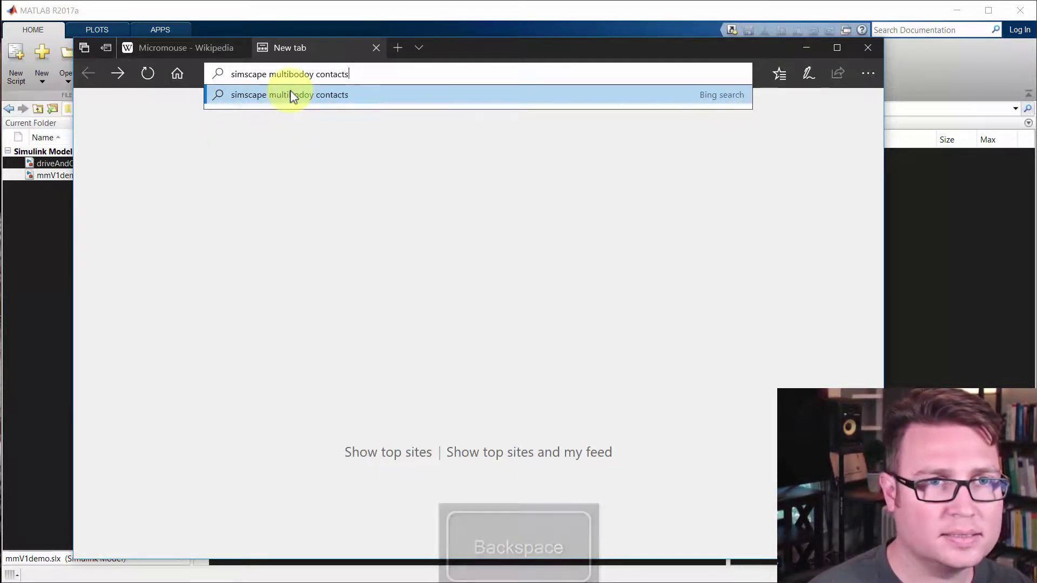
type("library")
key("Return")
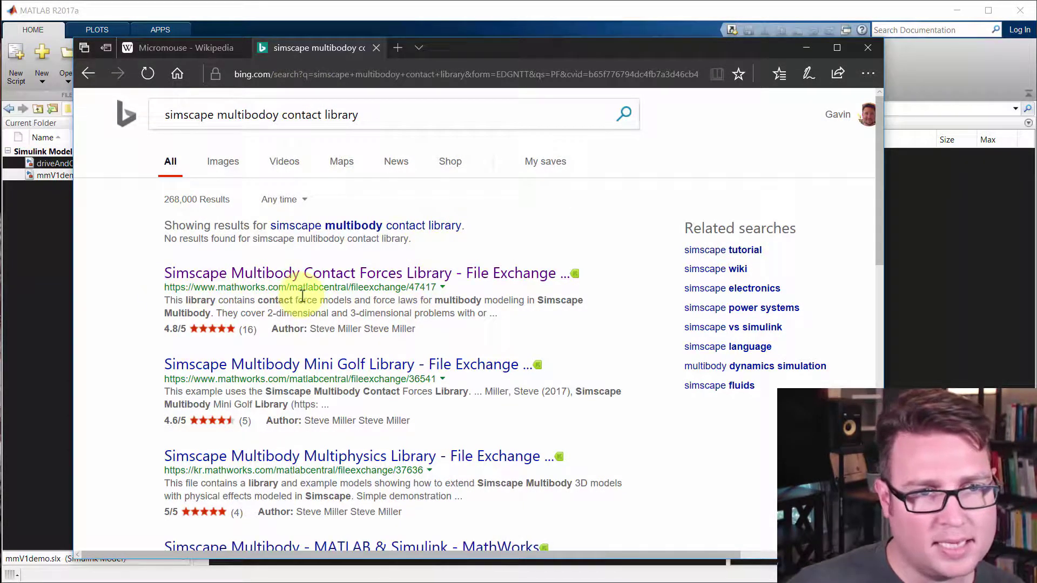
left_click(277, 275)
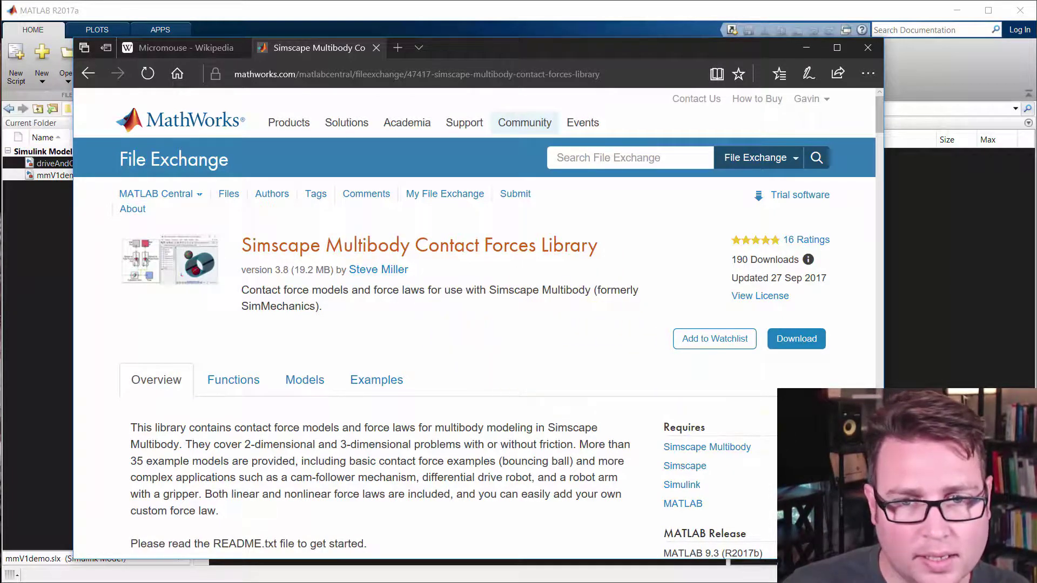
- Browse the Contact Forces Library's Functions, Models and Examples tabs, then return to Overview
scroll(481, 366, "down", 2)
scroll(830, 315, "up", 2)
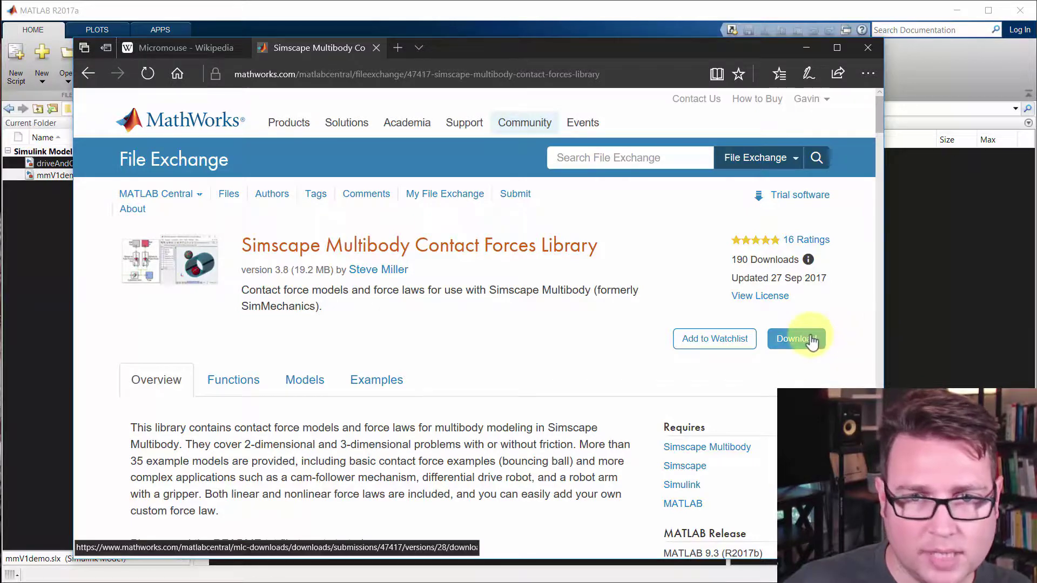
scroll(664, 378, "down", 2)
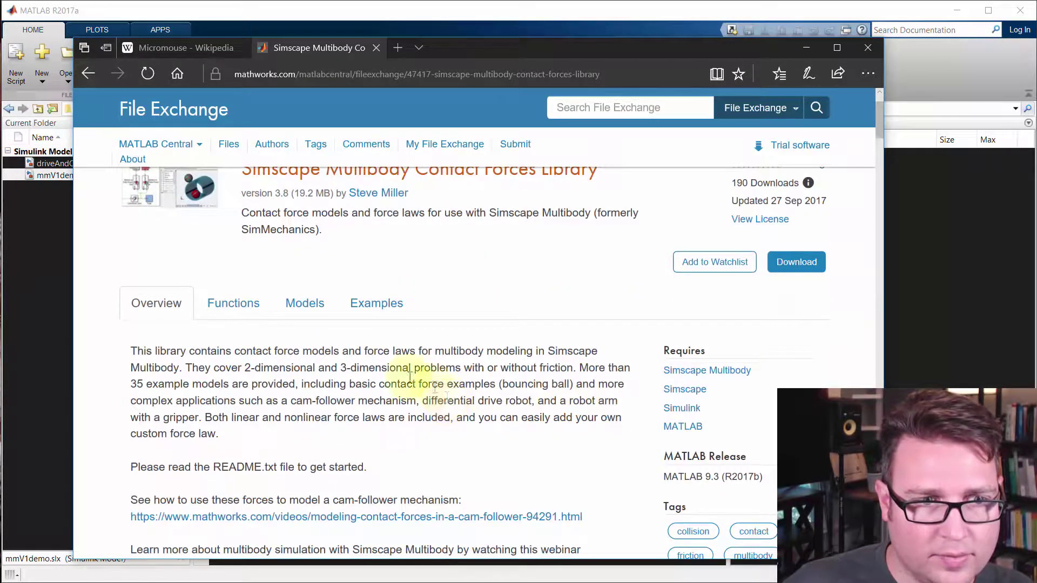
left_click(243, 303)
left_click(298, 301)
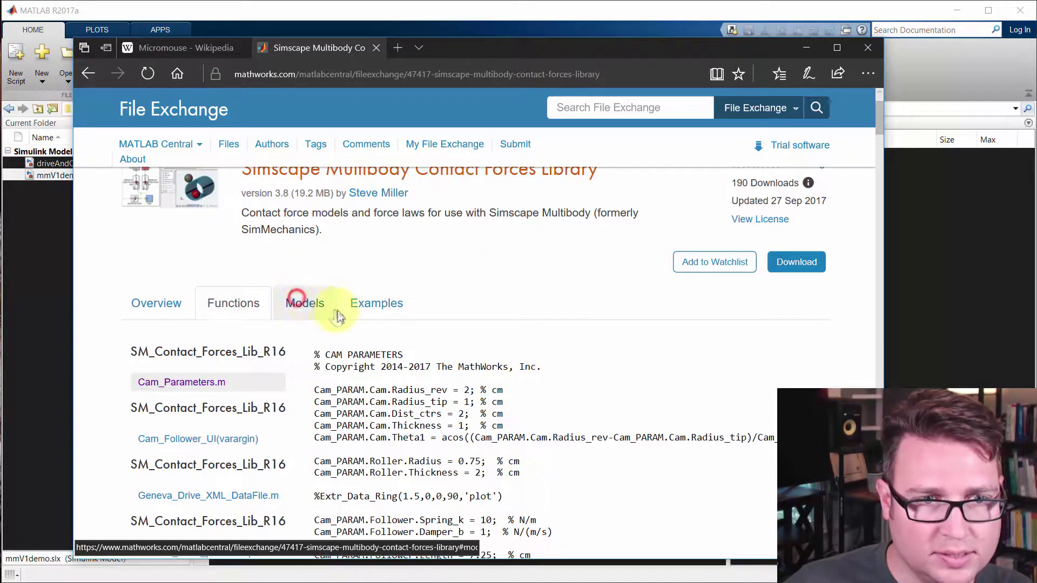
left_click(377, 305)
left_click(162, 308)
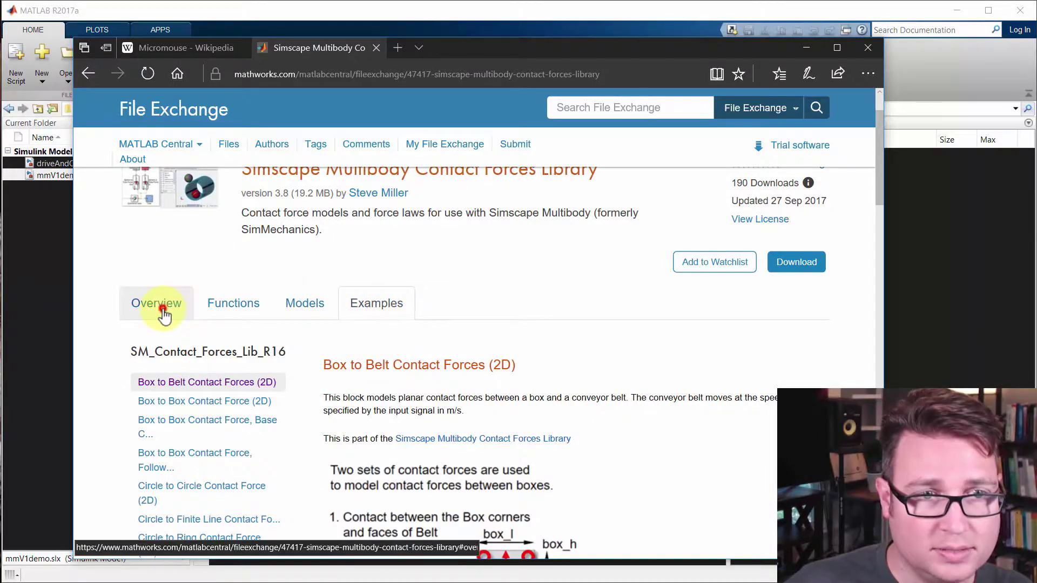
scroll(594, 338, "up", 2)
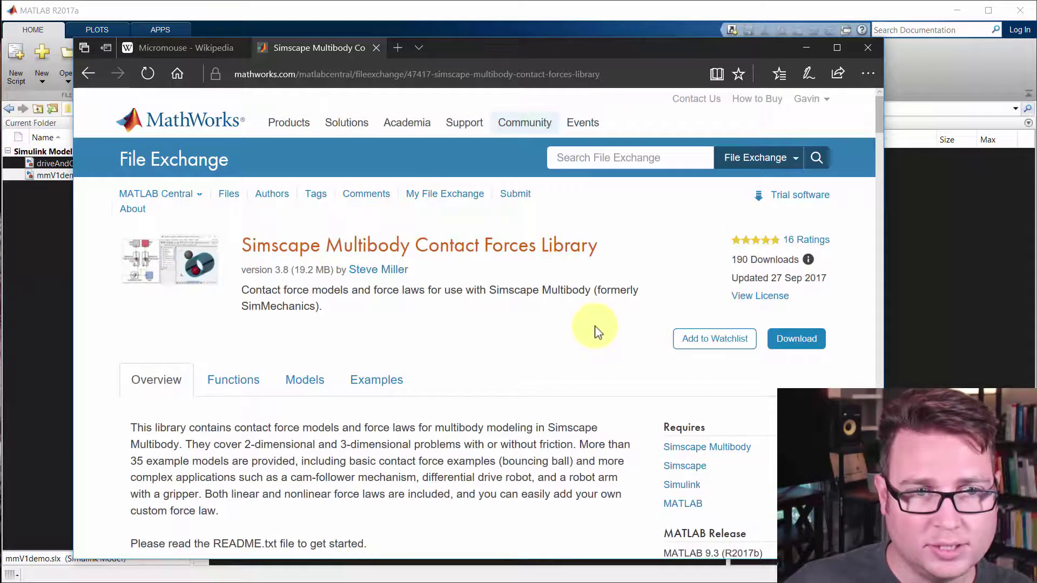
- Download and save SM_Contact_Forces_Lib.zip, then open its Downloads folder
left_click(811, 343)
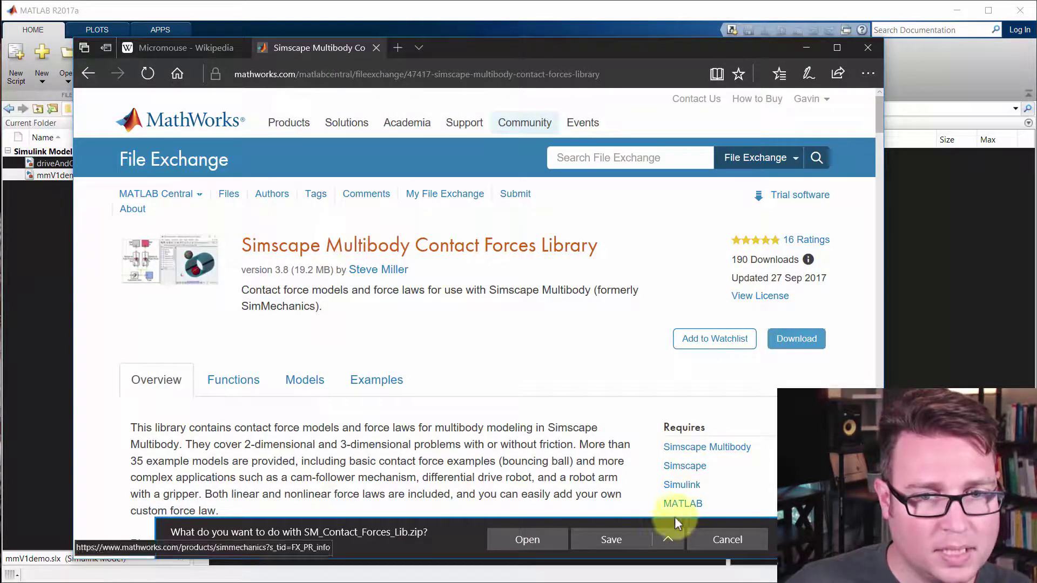
left_click(623, 537)
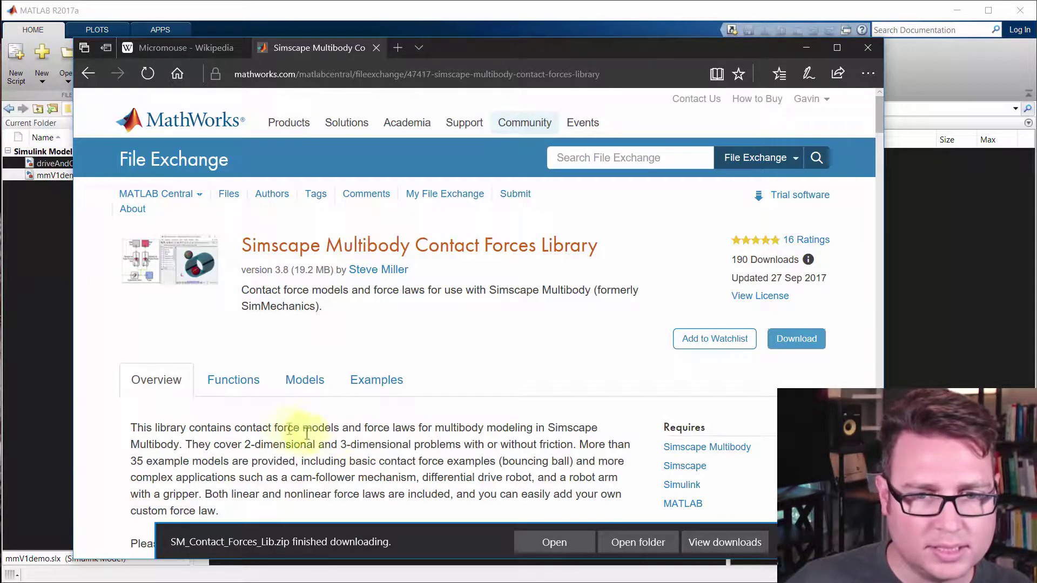
left_click(640, 541)
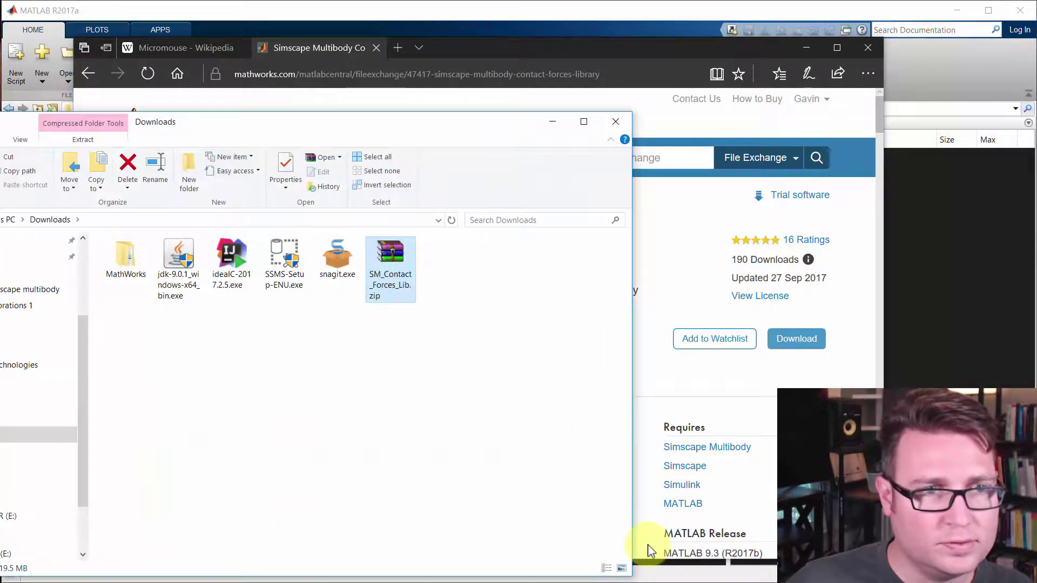
- Copy SM_Contact_Forces_Lib.zip in File Explorer, move the window aside, and return to MATLAB
right_click(390, 265)
left_click(434, 542)
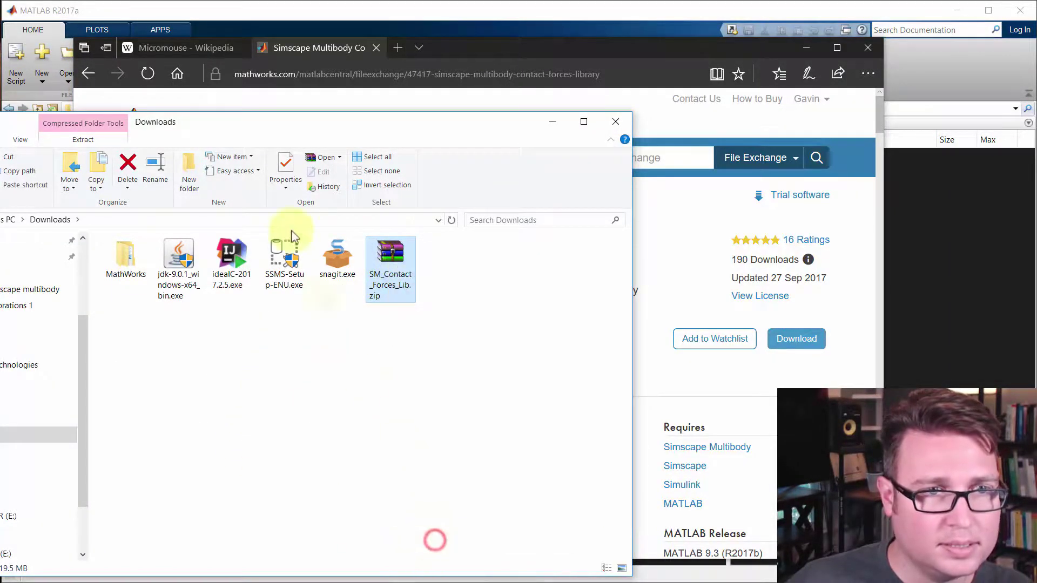
left_click_drag(259, 128, 1036, 302)
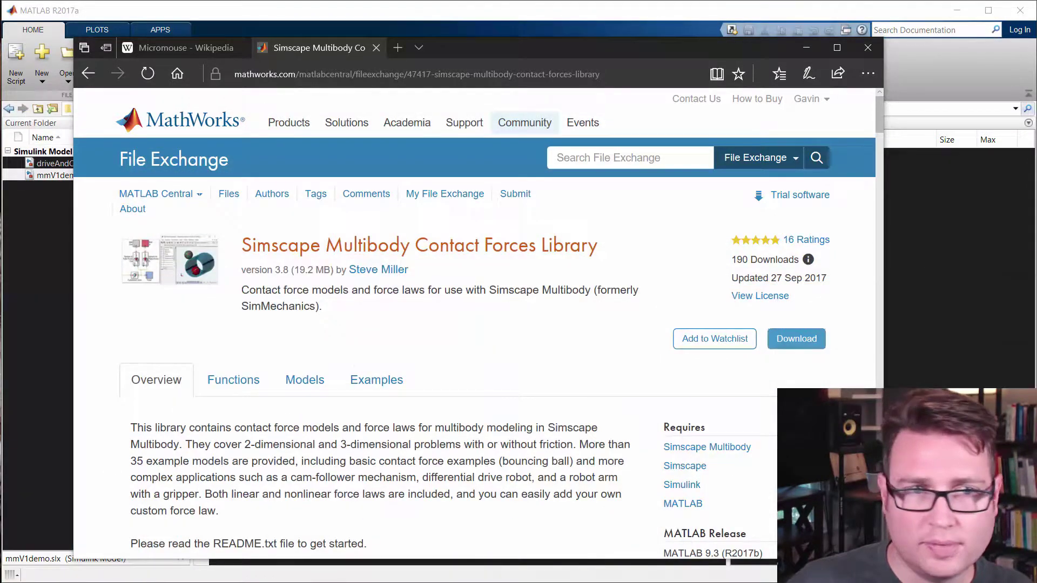
left_click(28, 228)
- Paste the zip into the current folder and copy its SM_Contact_Forces_Lib_R17a_v3p7 folder out beside it
right_click(65, 215)
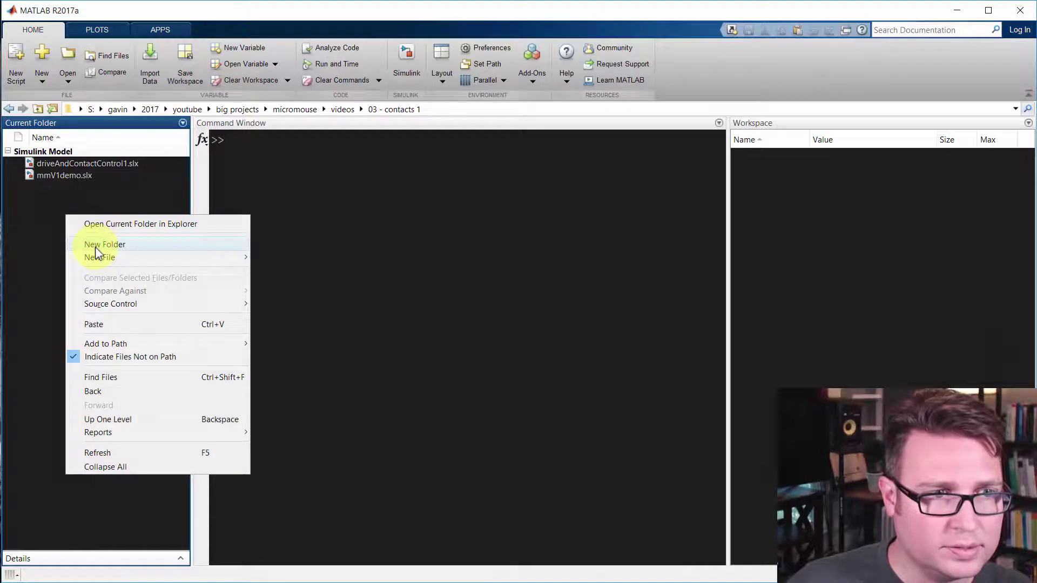
left_click(94, 324)
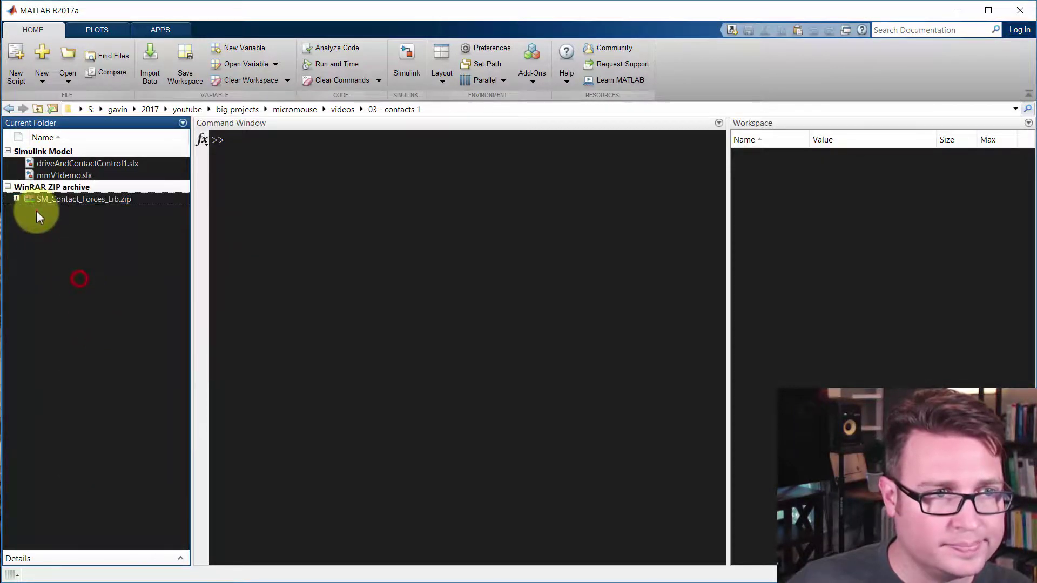
left_click(16, 198)
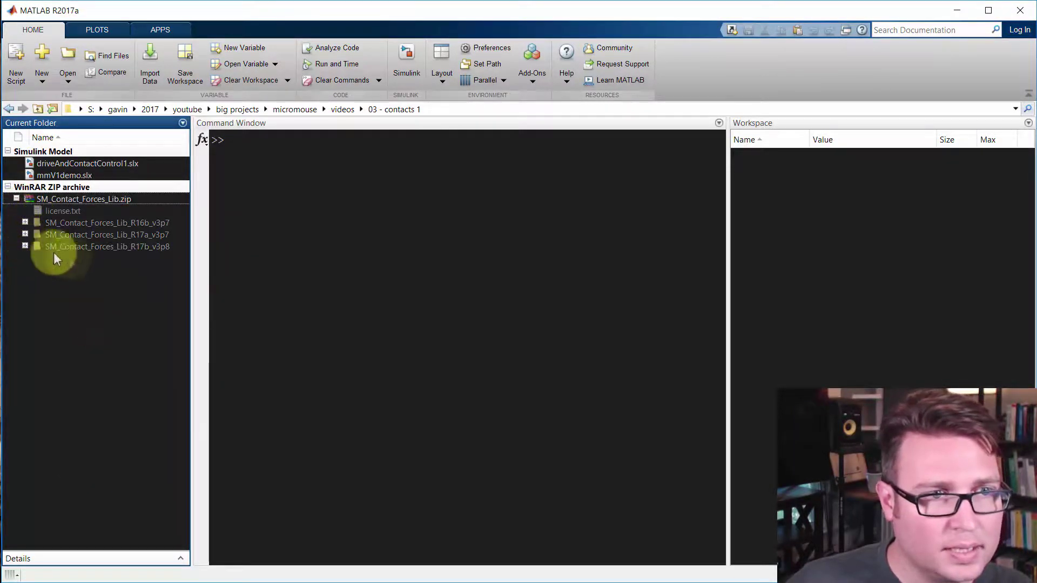
left_click(166, 236)
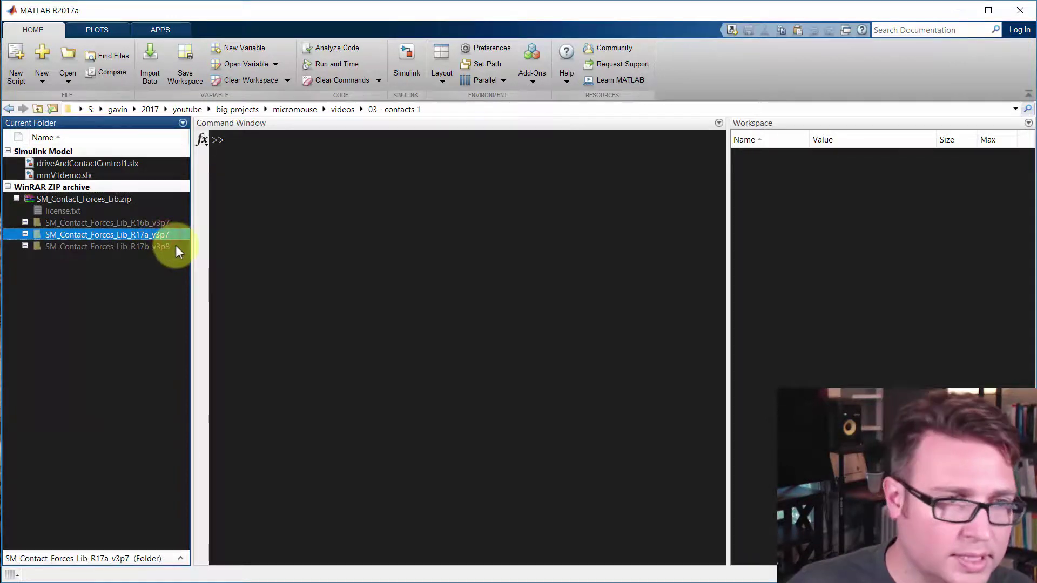
right_click(89, 235)
left_click(115, 326)
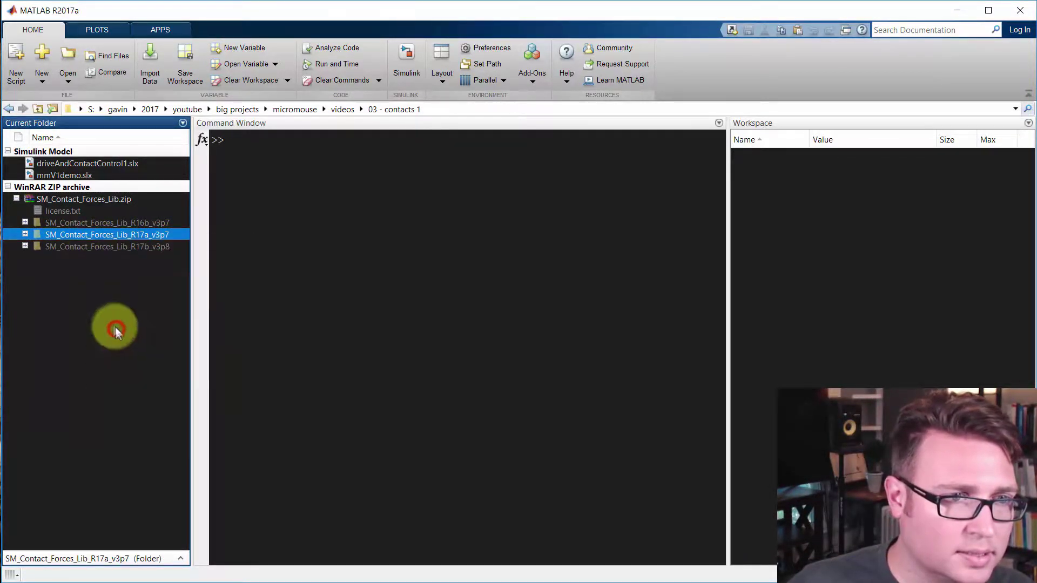
right_click(62, 287)
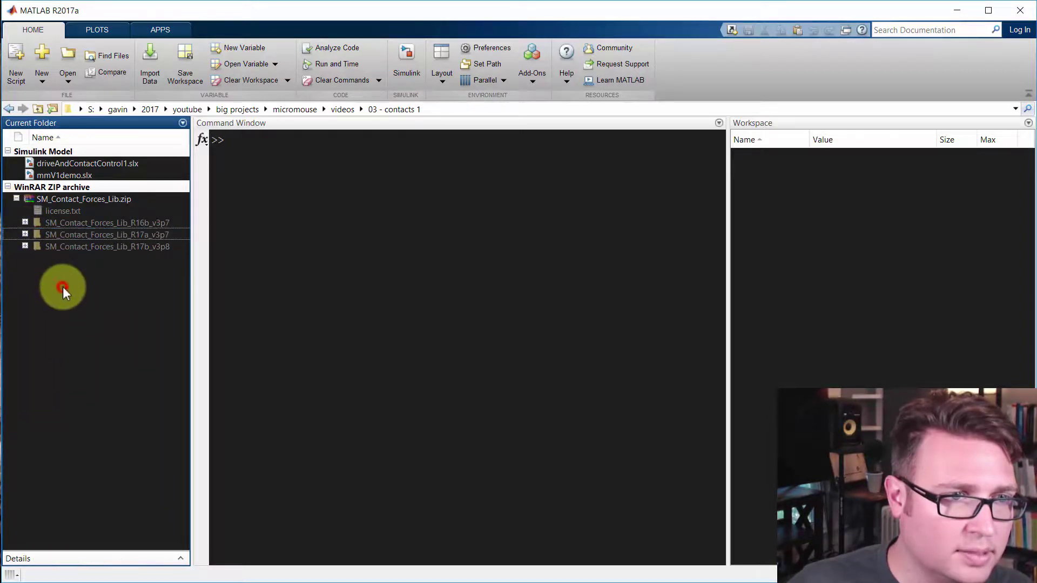
left_click(112, 397)
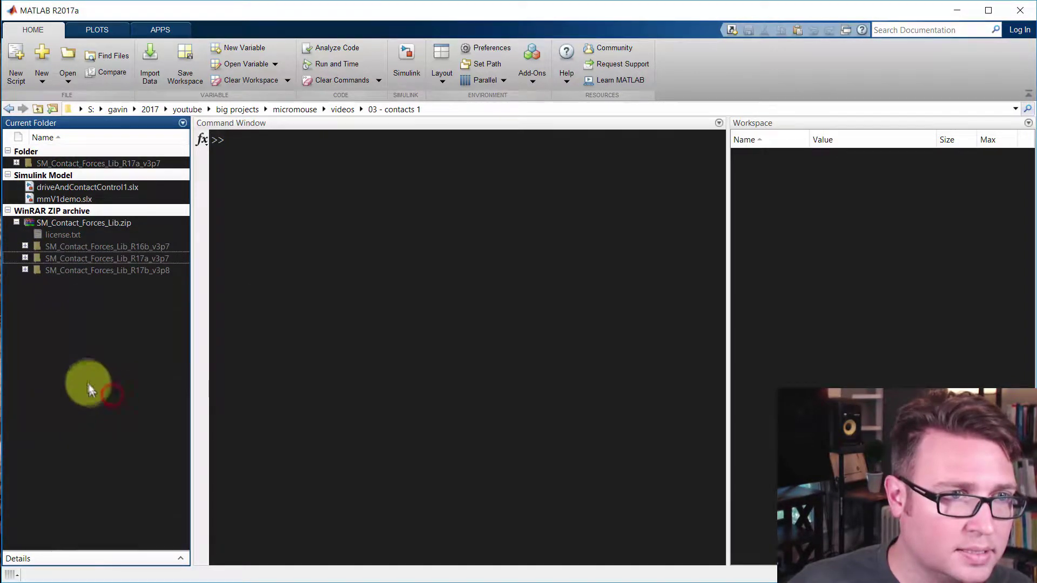
left_click(17, 222)
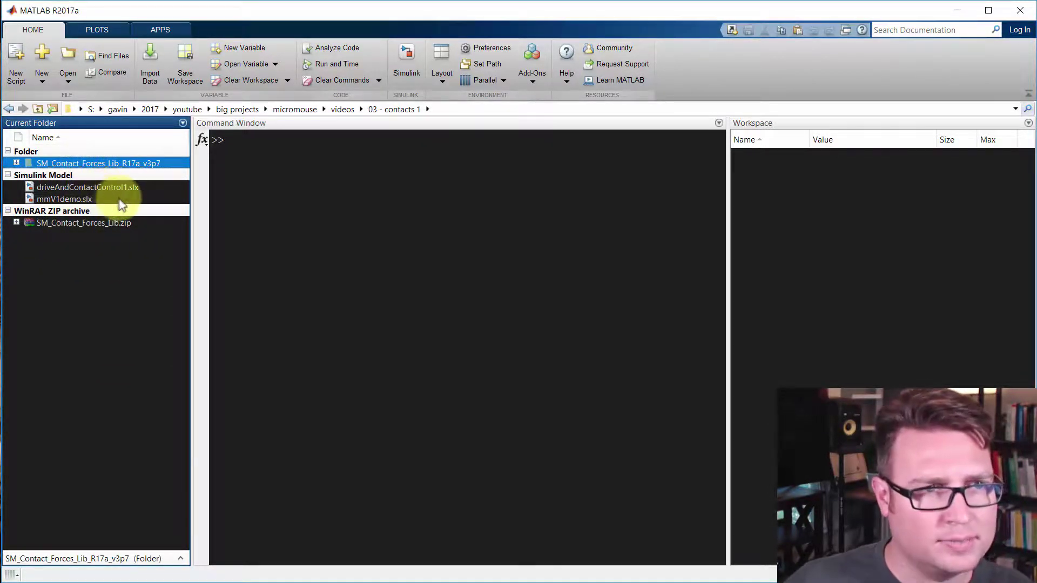
- Add SM_Contact_Forces_Lib_R17a_v3p7's Libraries folder and subfolders to the path, then expand Libraries
left_click(17, 163)
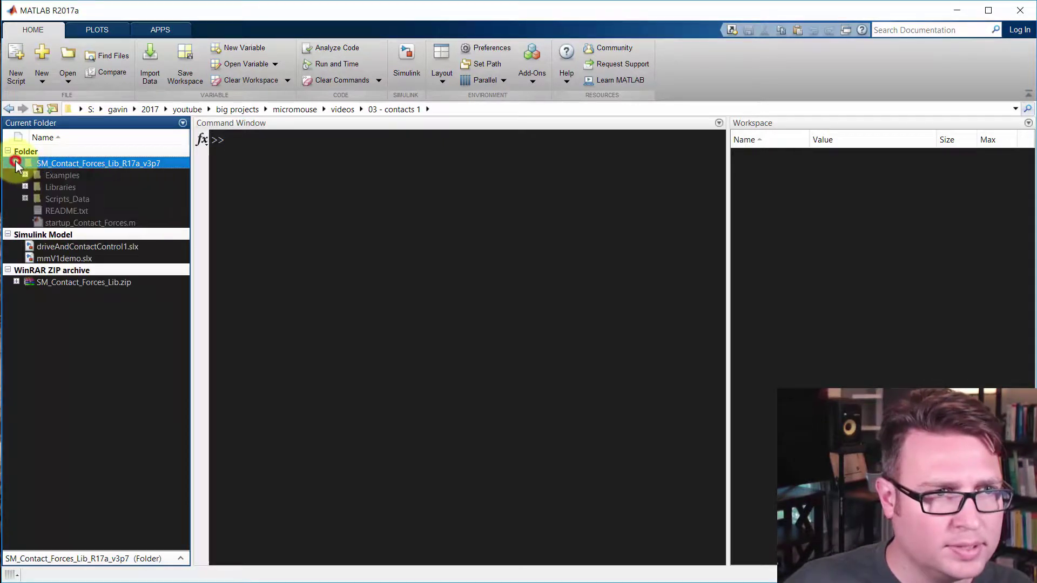
left_click(54, 188)
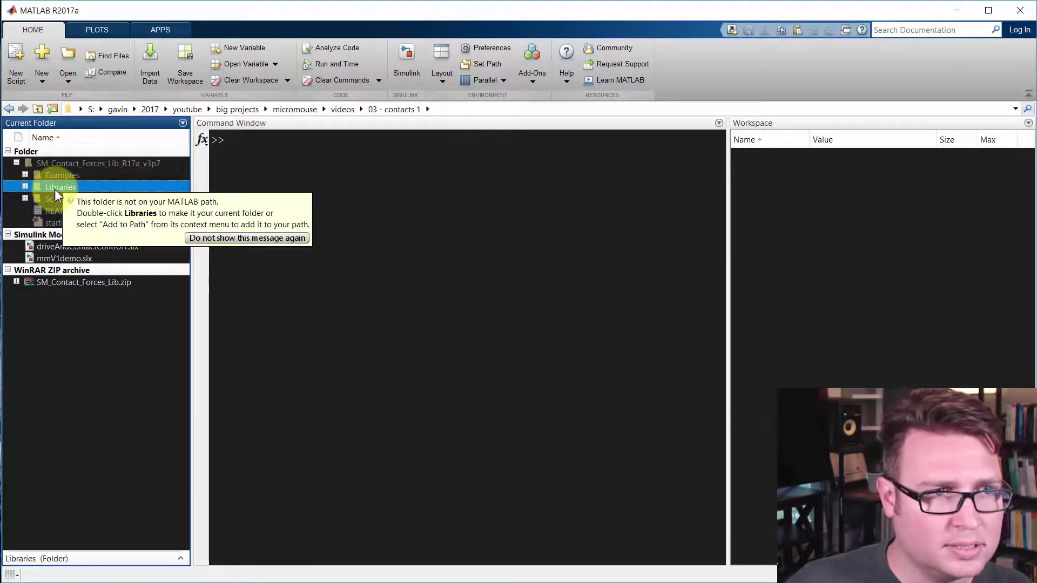
right_click(56, 194)
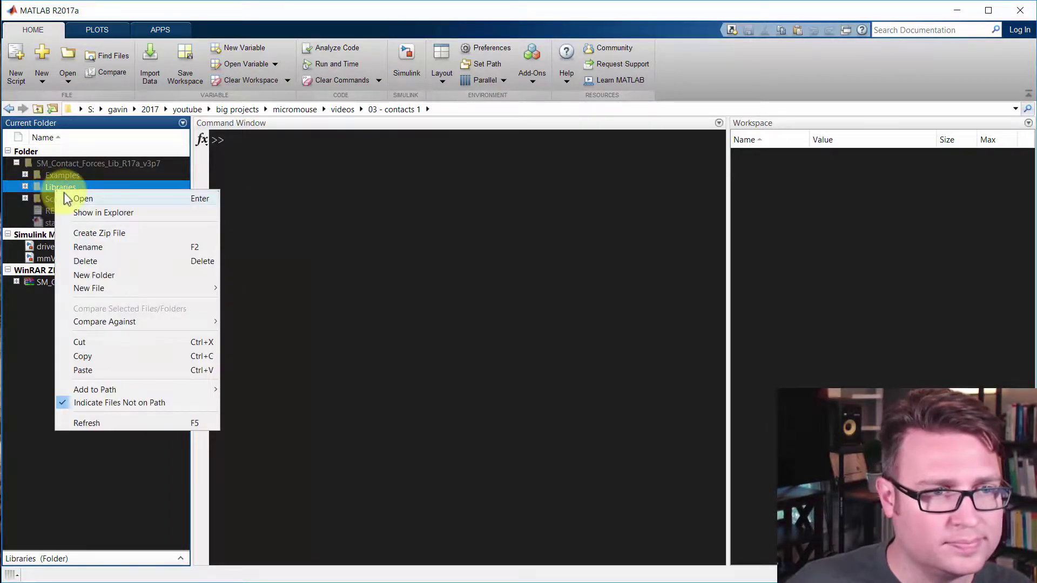
mouse_move(194, 394)
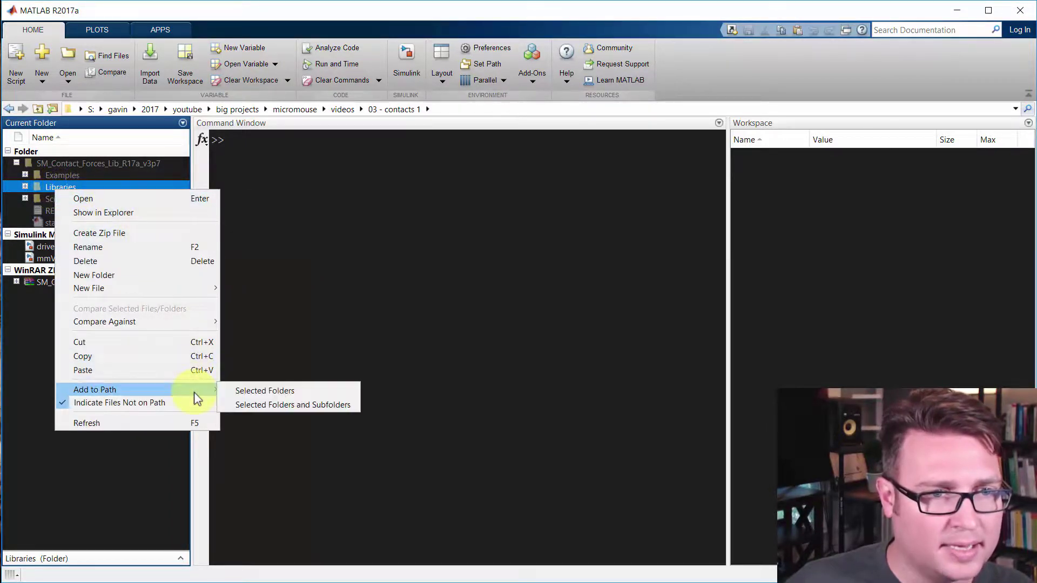
left_click(242, 400)
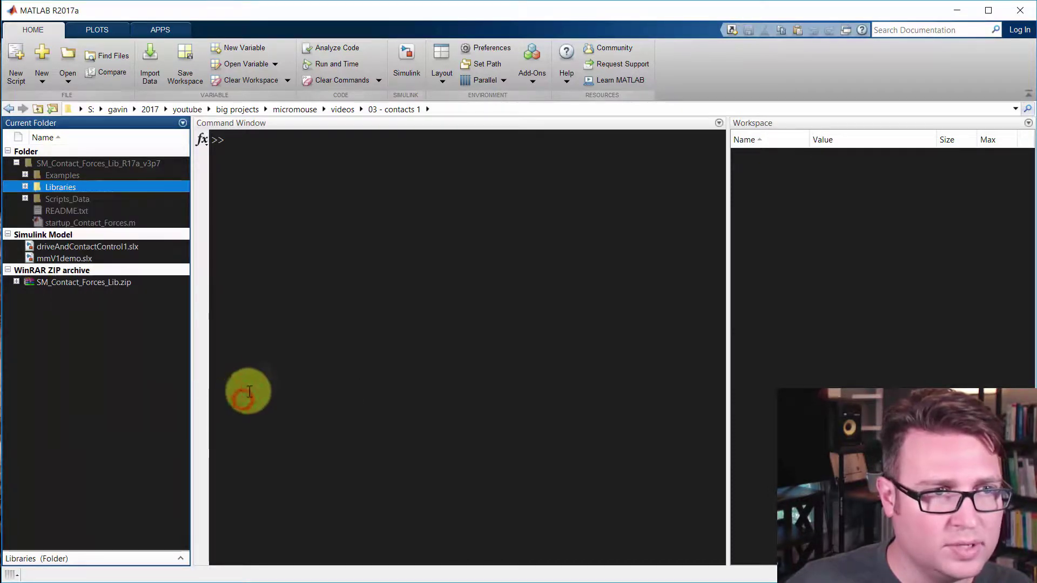
left_click(302, 362)
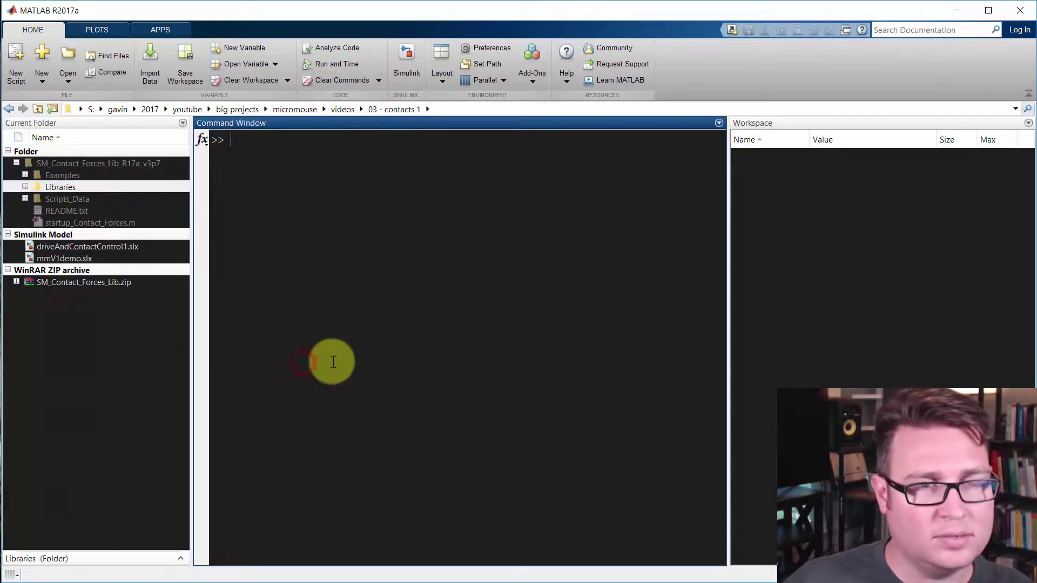
left_click(25, 187)
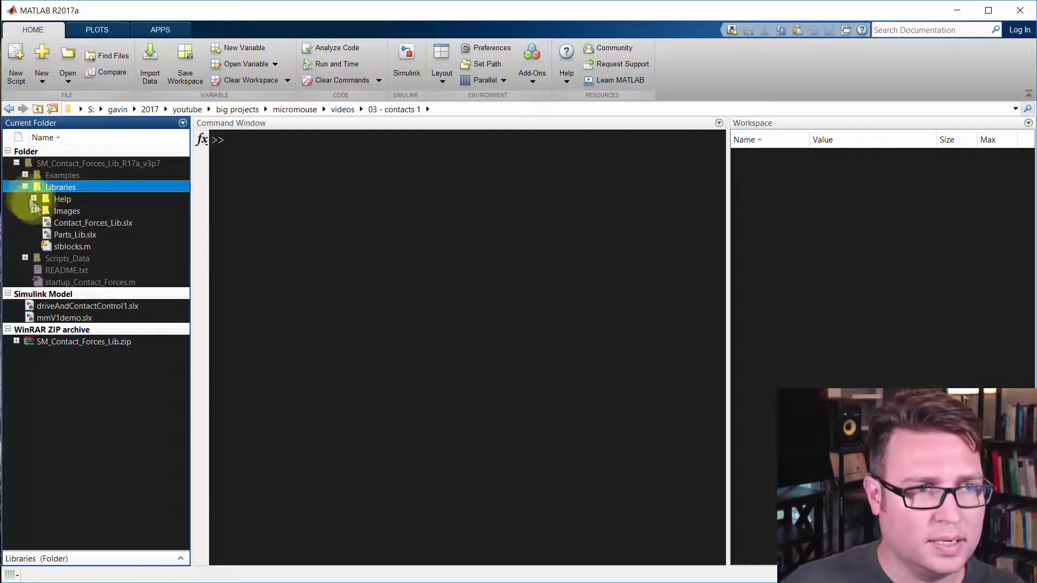
- Open Contact_Forces_Lib.slx from Libraries, then switch to the mmV1demo model window
left_click(74, 224)
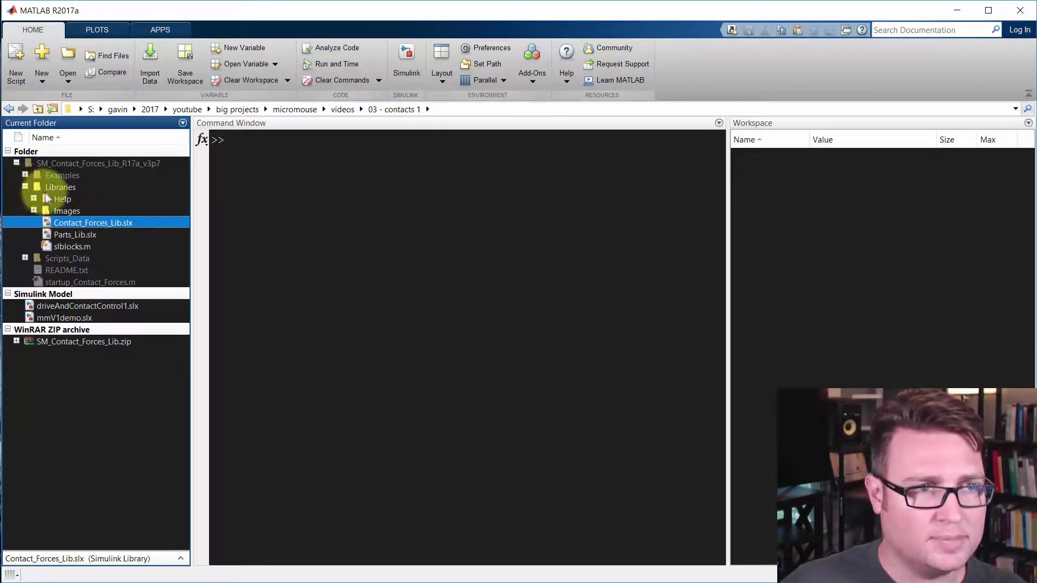
left_click(92, 225)
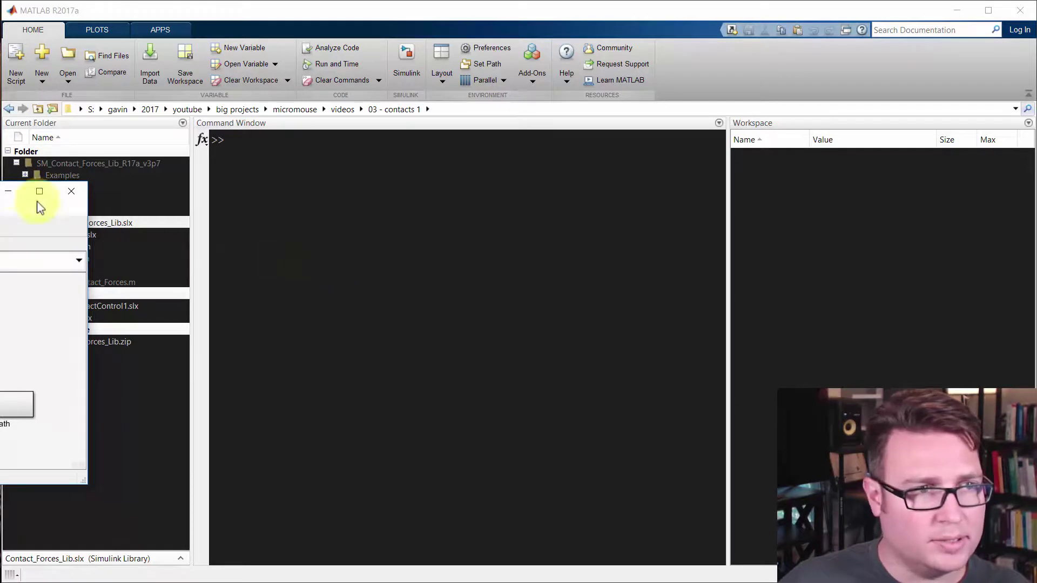
left_click(281, 246)
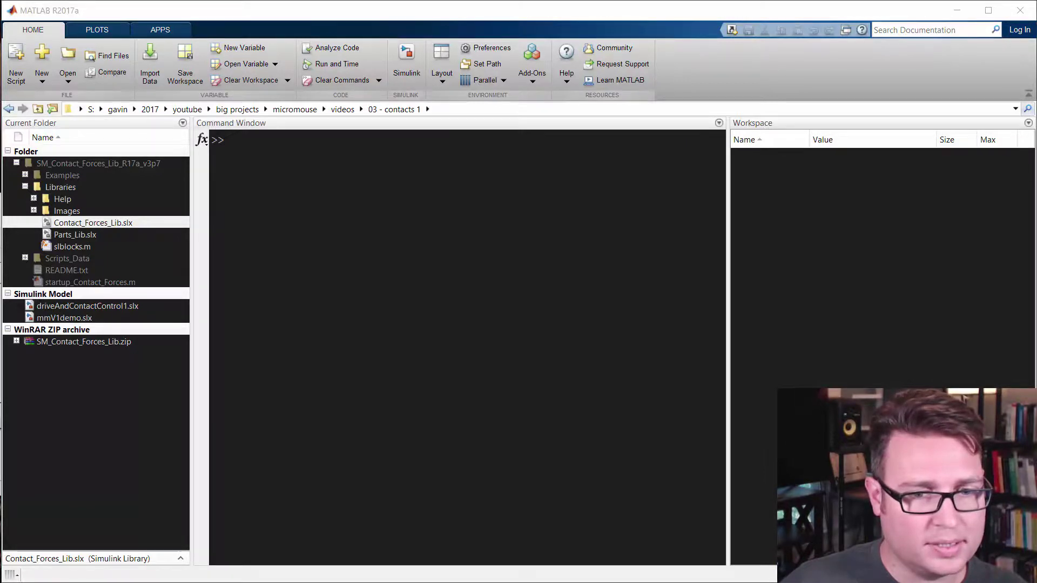
key("alt+Tab")
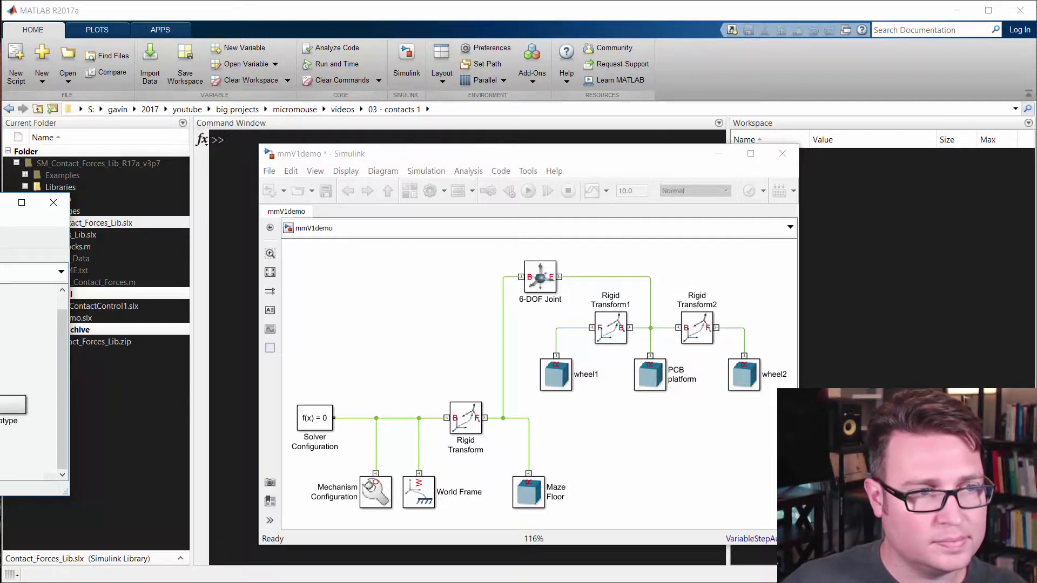
- Drop a Sphere to Plane Force block at the model's top left, review its parameter tabs, and cancel
left_click_drag(35, 338, 417, 280)
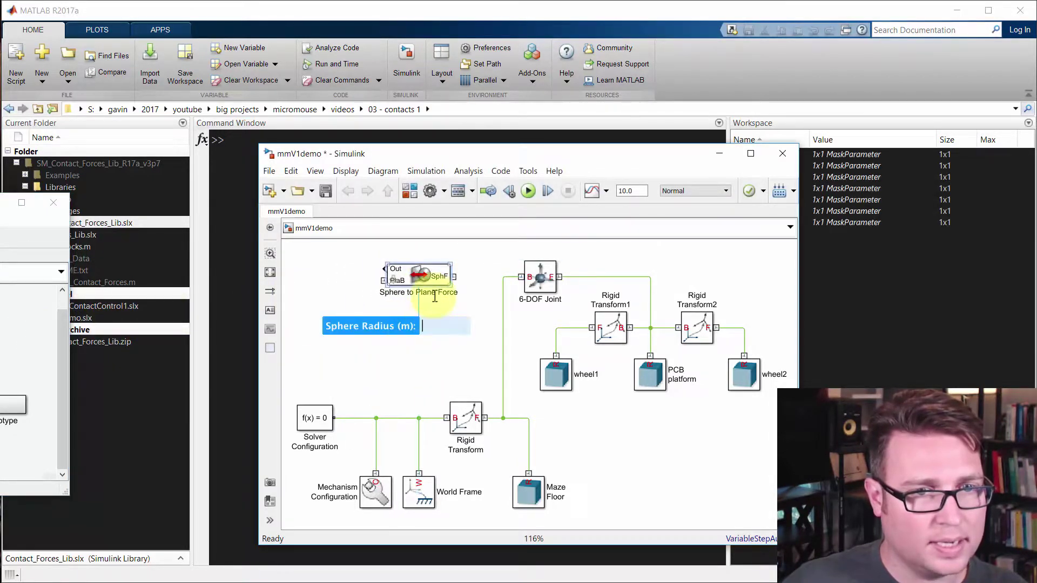
left_click(486, 301)
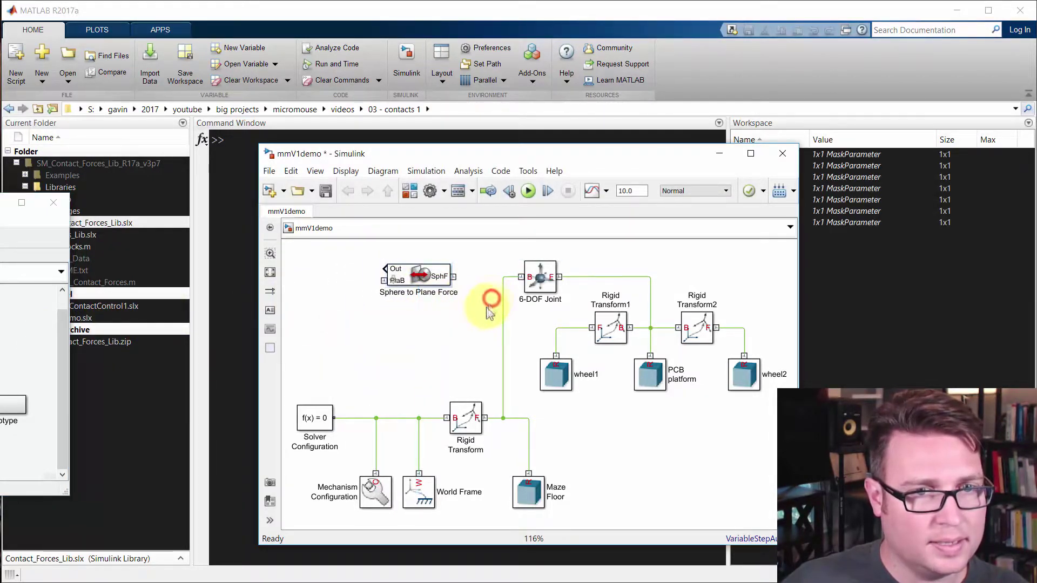
double_click(429, 278)
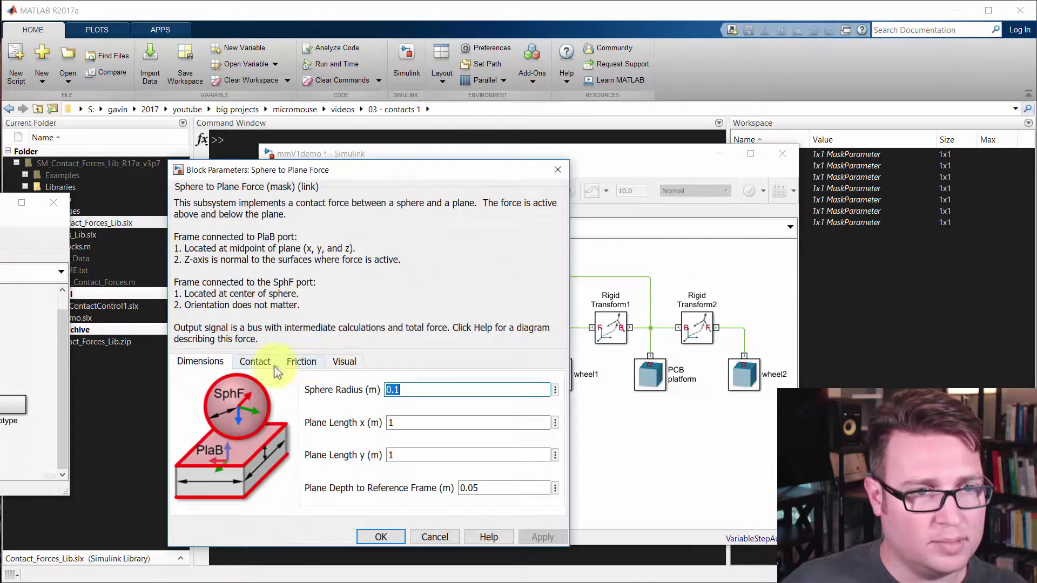
left_click(262, 366)
left_click(301, 361)
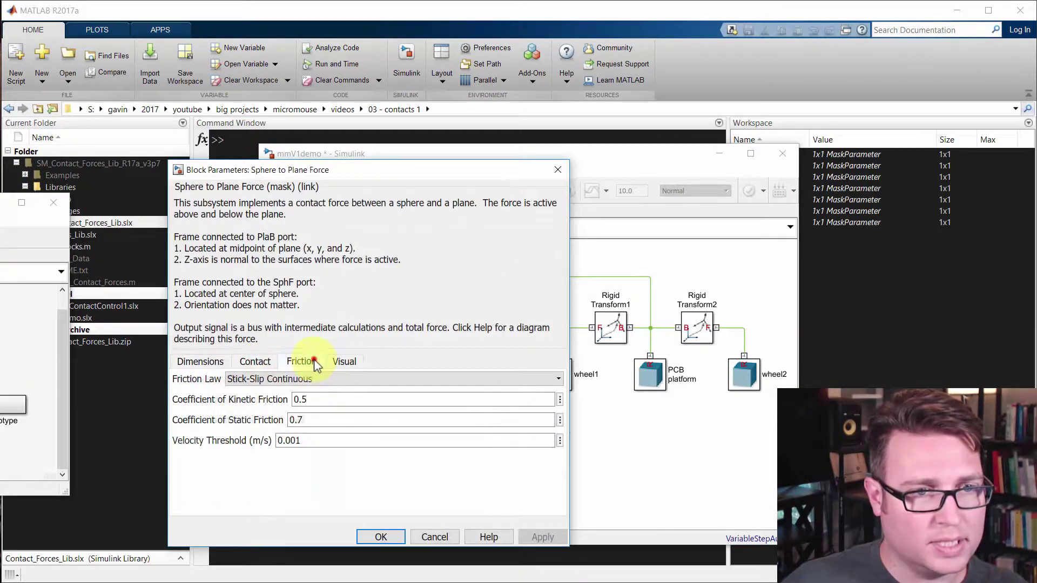
left_click(349, 363)
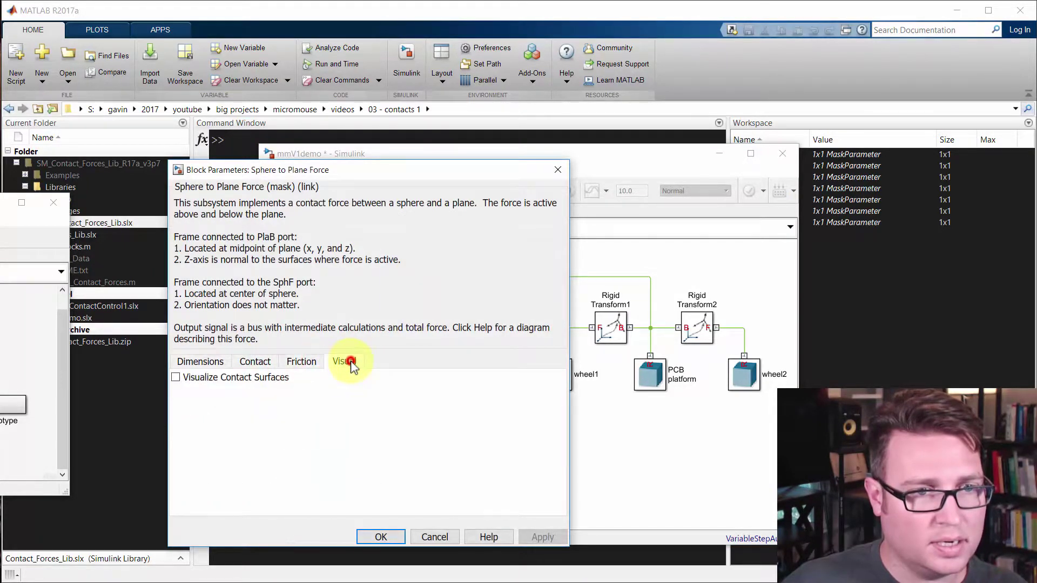
left_click(202, 363)
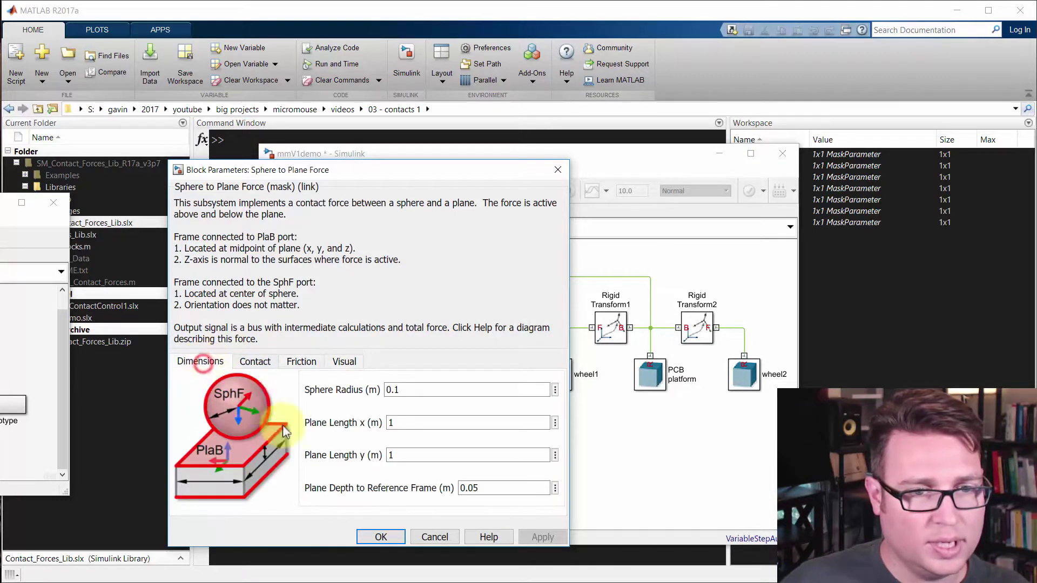
left_click(432, 538)
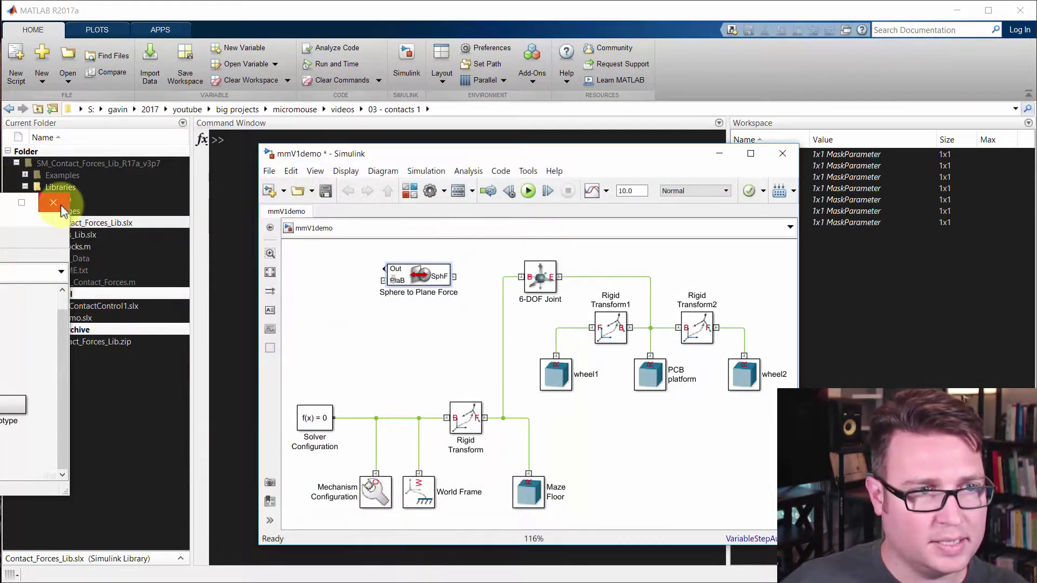
- Close the Contact Forces library window and bring the MATLAB desktop back in front of the model
left_click(53, 203)
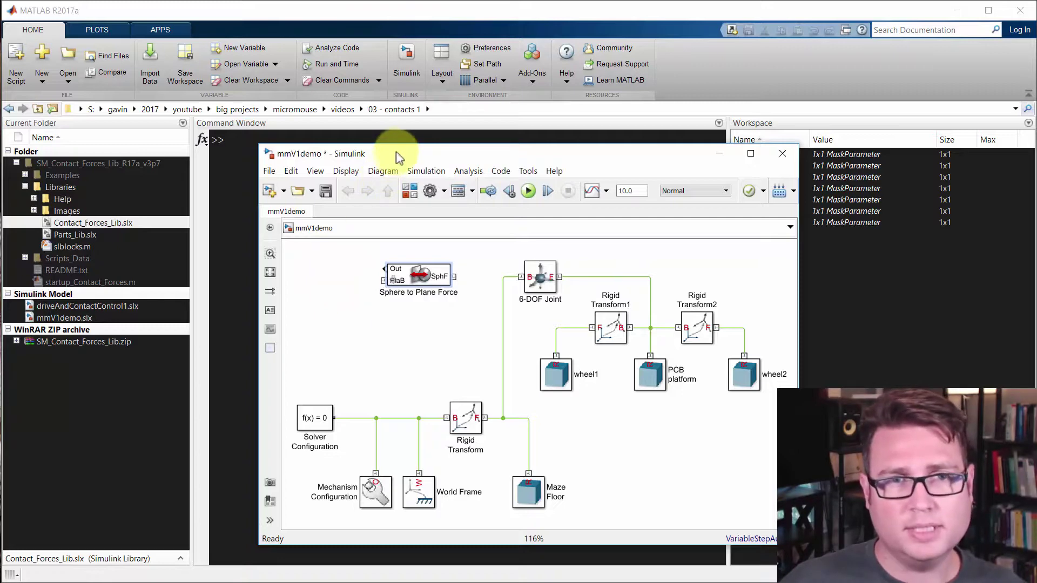
left_click_drag(399, 153, 410, 156)
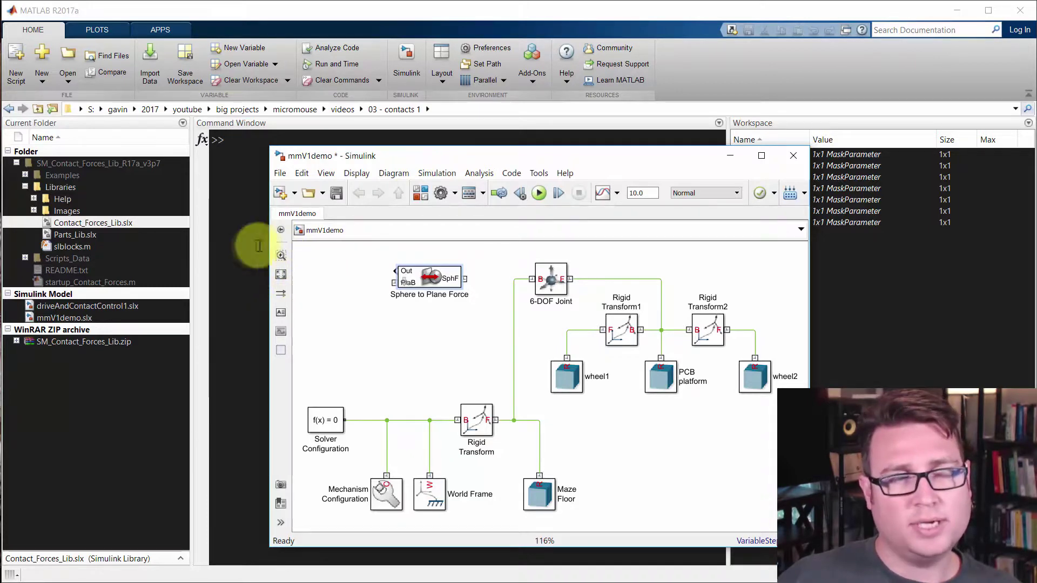
left_click(240, 267)
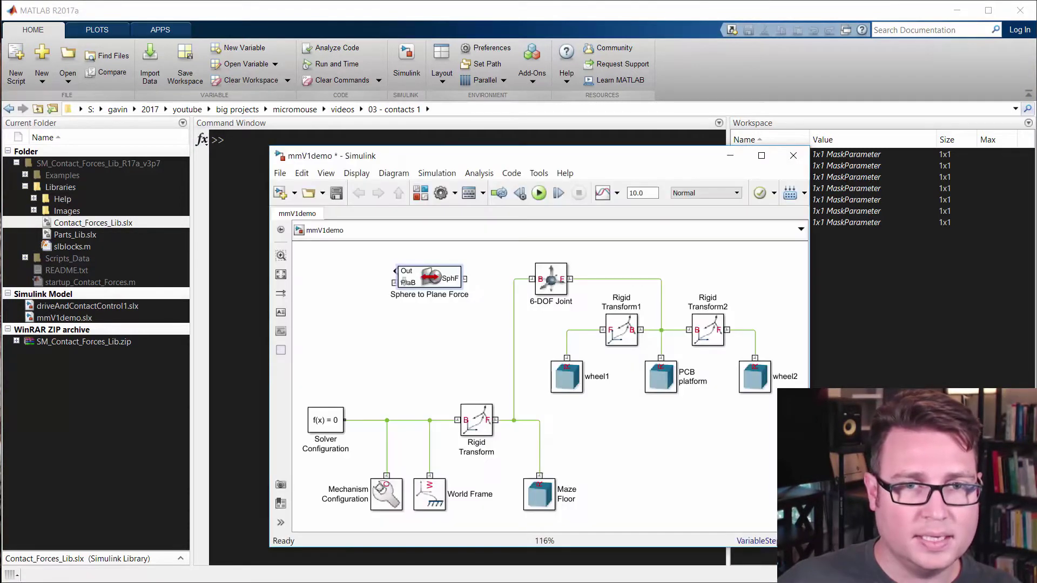
- Bring the mmV1demo model forward and nudge the Sphere to Plane Force block slightly right
left_click(474, 313)
left_click(424, 278)
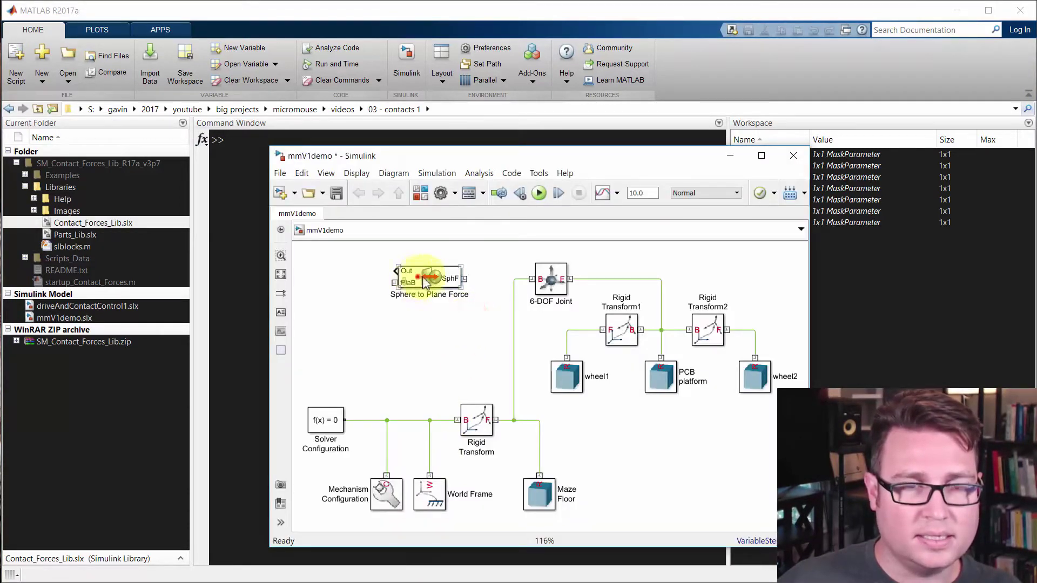
left_click_drag(425, 279, 440, 279)
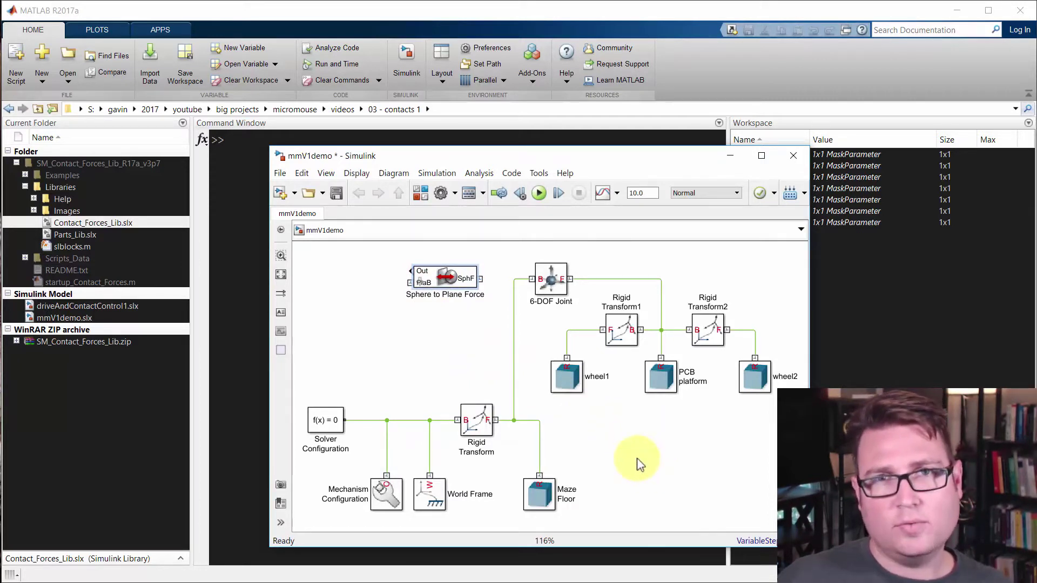
- Select the PCB platform and wheel1 blocks in turn, then clear the selection
left_click(648, 385)
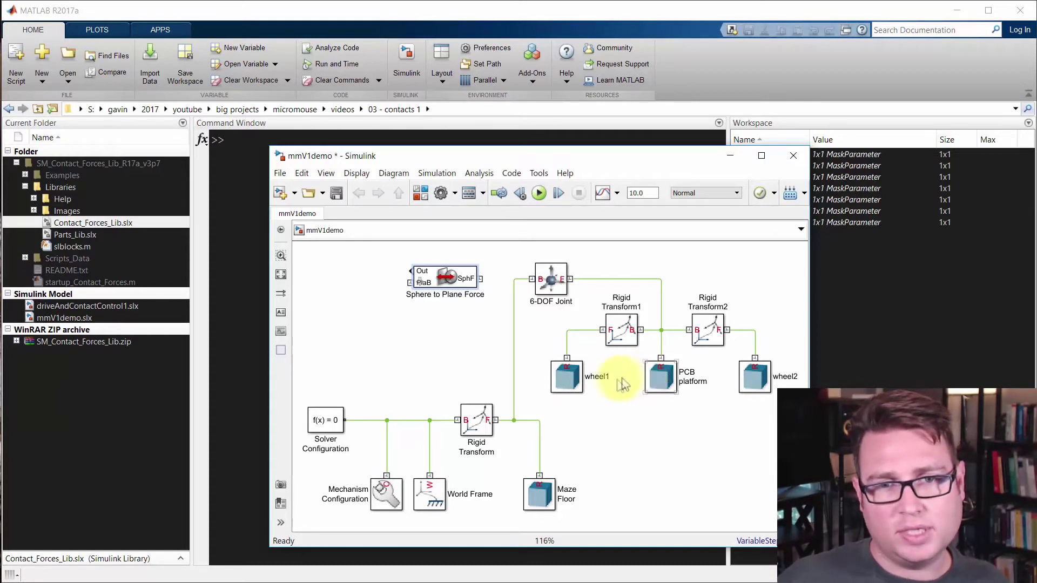
left_click(573, 380)
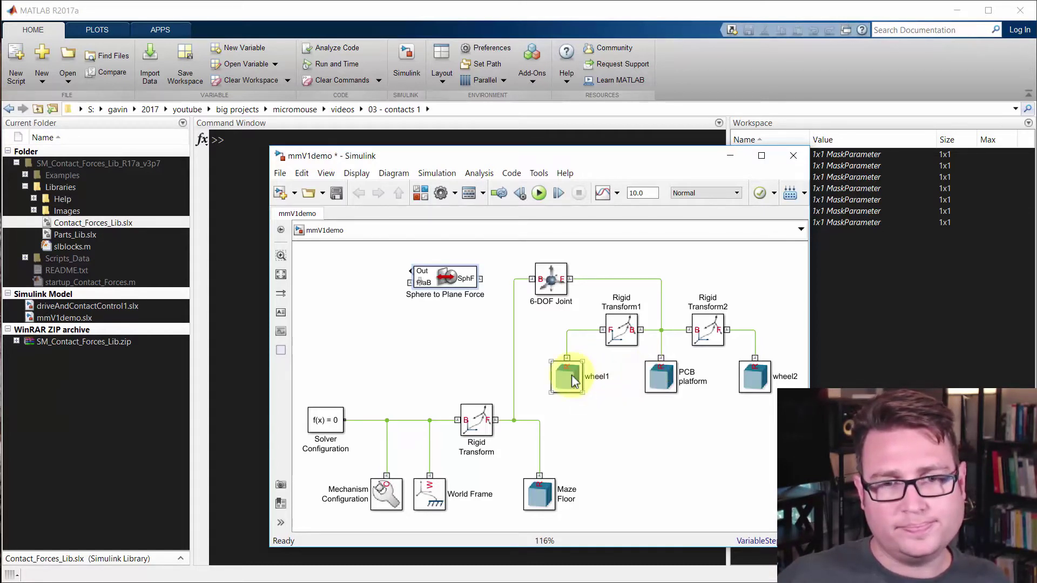
left_click(538, 456)
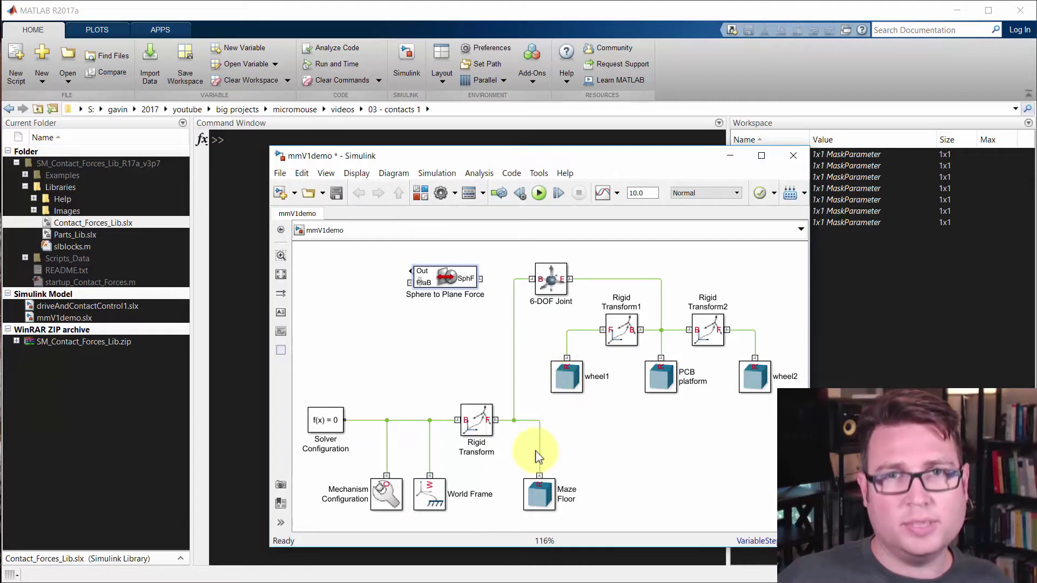